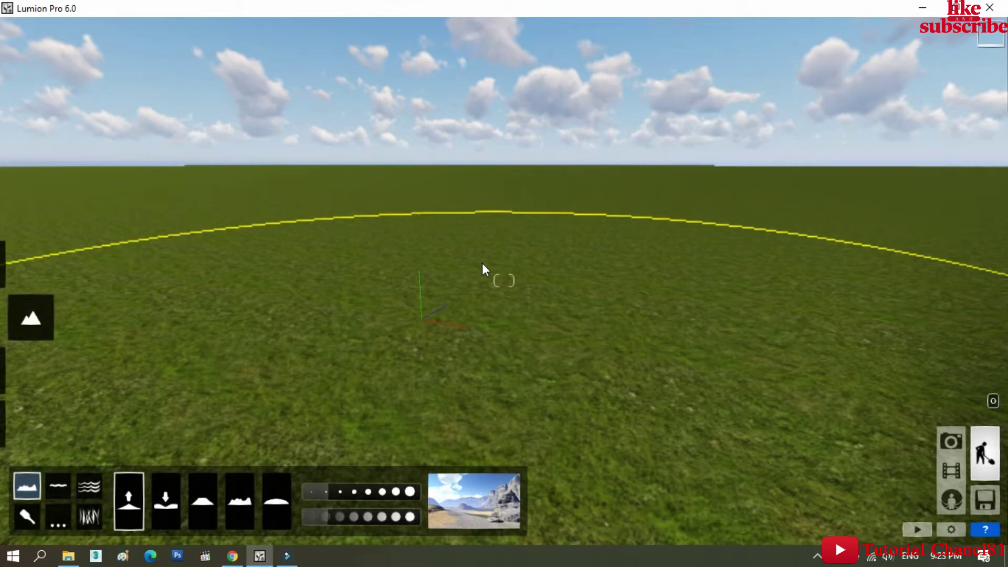
# Step: Examine the Indoor object library, including its books, electronics, and food and drink models, without choosing an object
pyautogui.moveTo(482, 263)
pyautogui.mouseDown(button='right')
pyautogui.moveTo(502, 262)
pyautogui.moveTo(459, 313)
pyautogui.moveTo(429, 324)
pyautogui.moveTo(469, 375)
pyautogui.moveTo(373, 306)
pyautogui.mouseUp(button='right')
pyautogui.moveTo(11, 420)
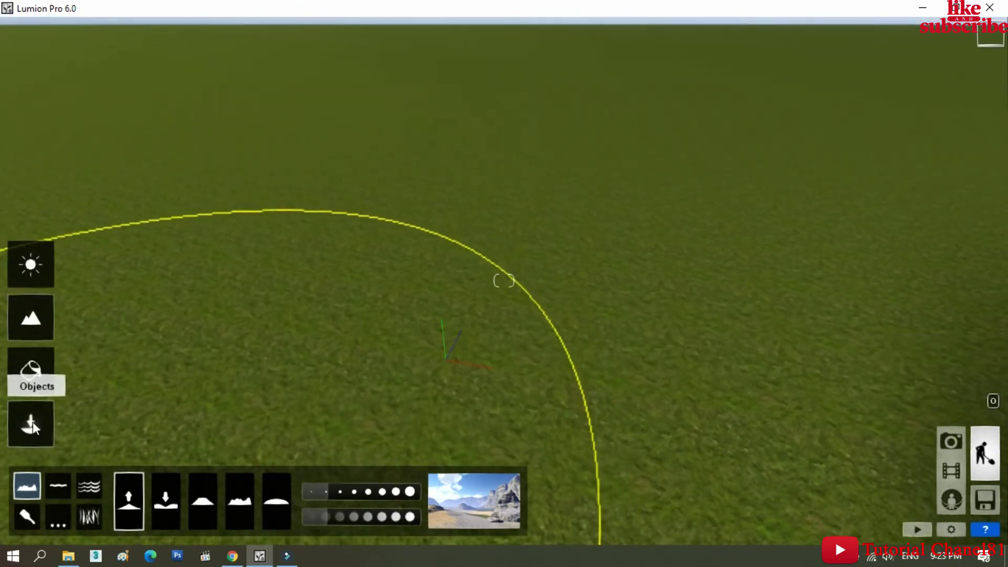
pyautogui.click(31, 425)
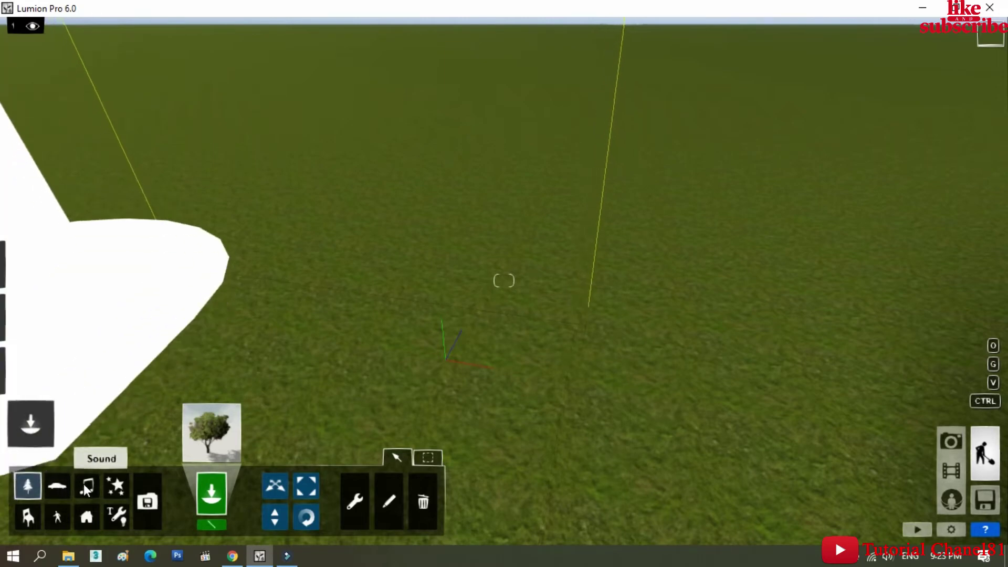
pyautogui.click(26, 517)
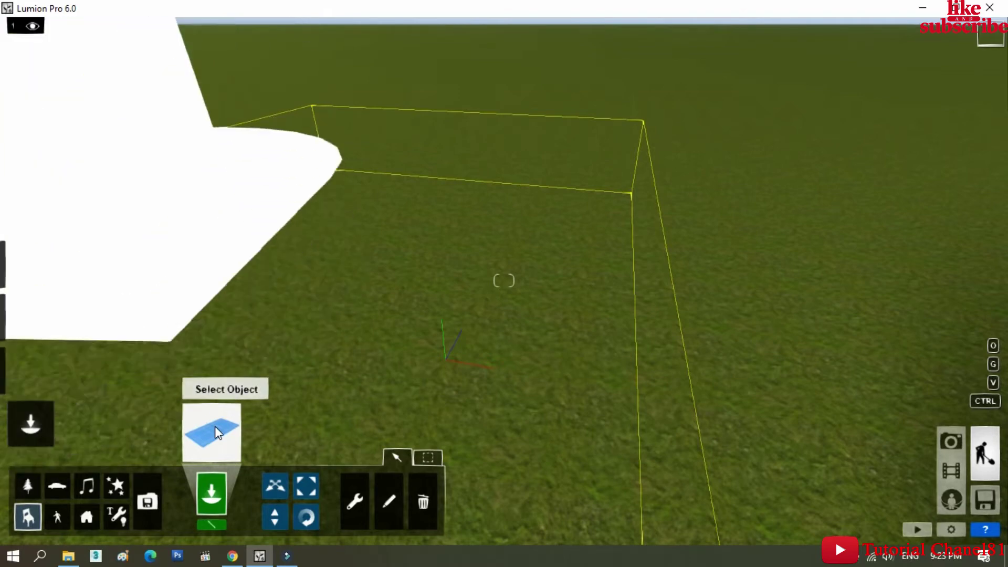
pyautogui.click(216, 427)
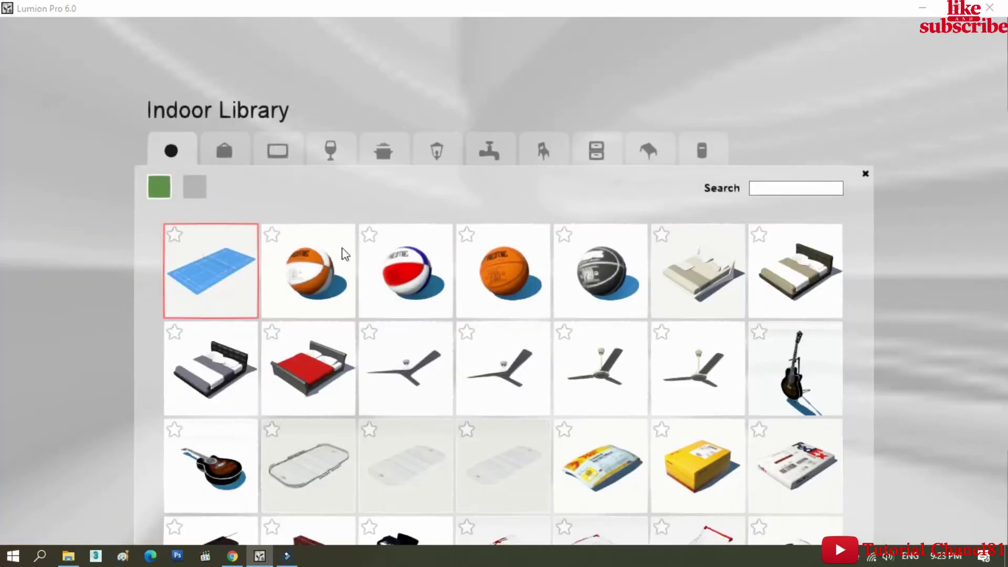
pyautogui.click(195, 188)
pyautogui.click(230, 158)
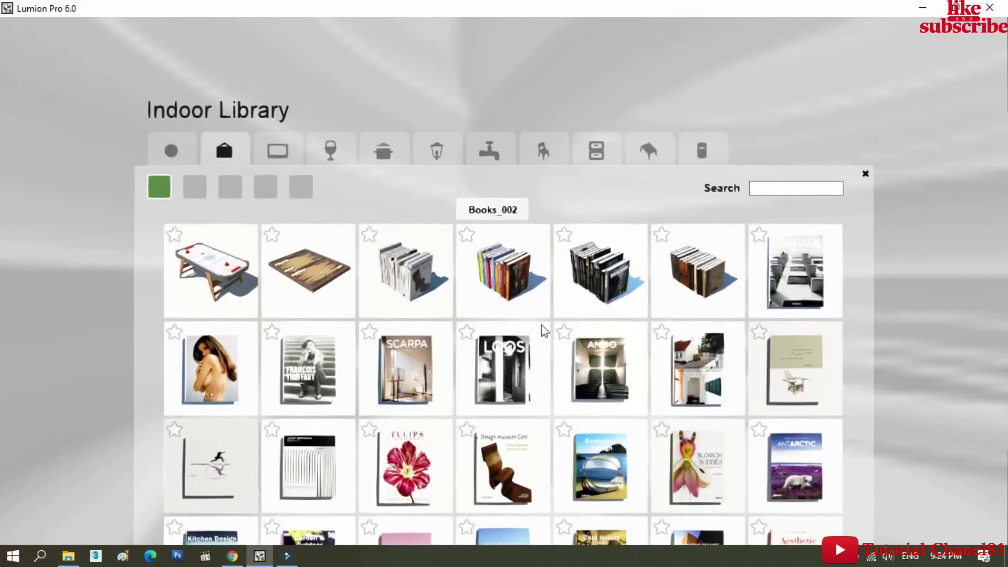
pyautogui.click(196, 188)
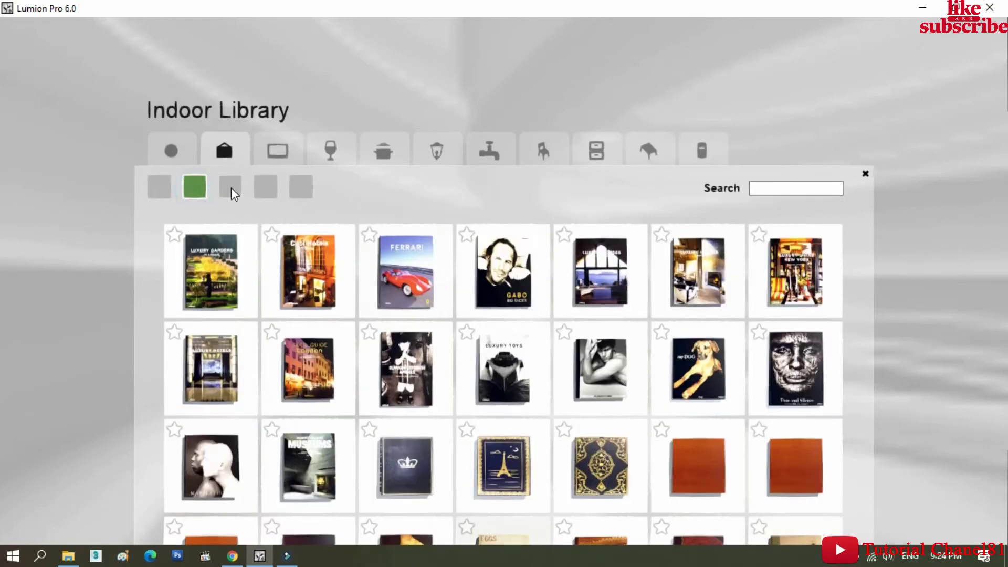
pyautogui.click(230, 189)
pyautogui.click(264, 191)
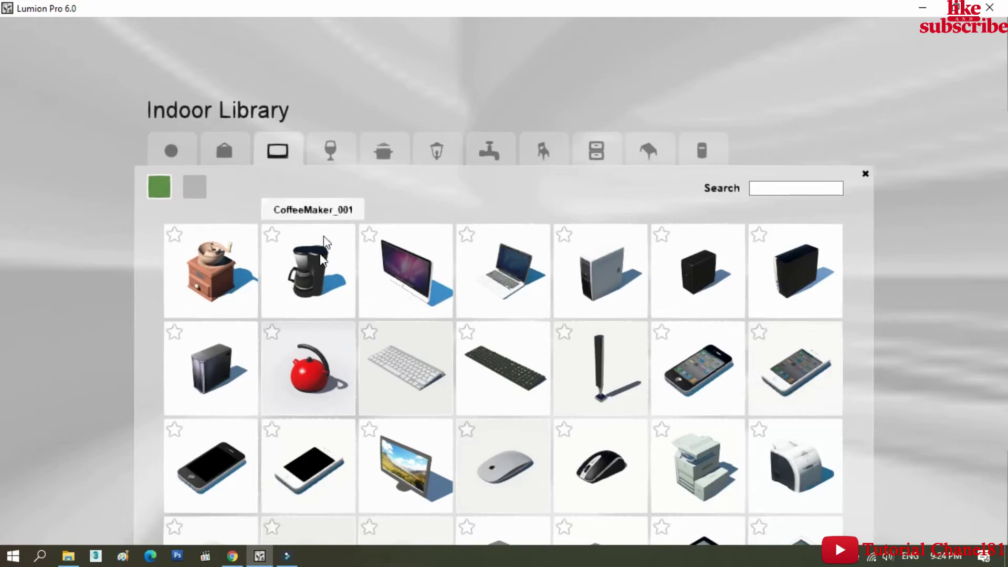
pyautogui.click(338, 156)
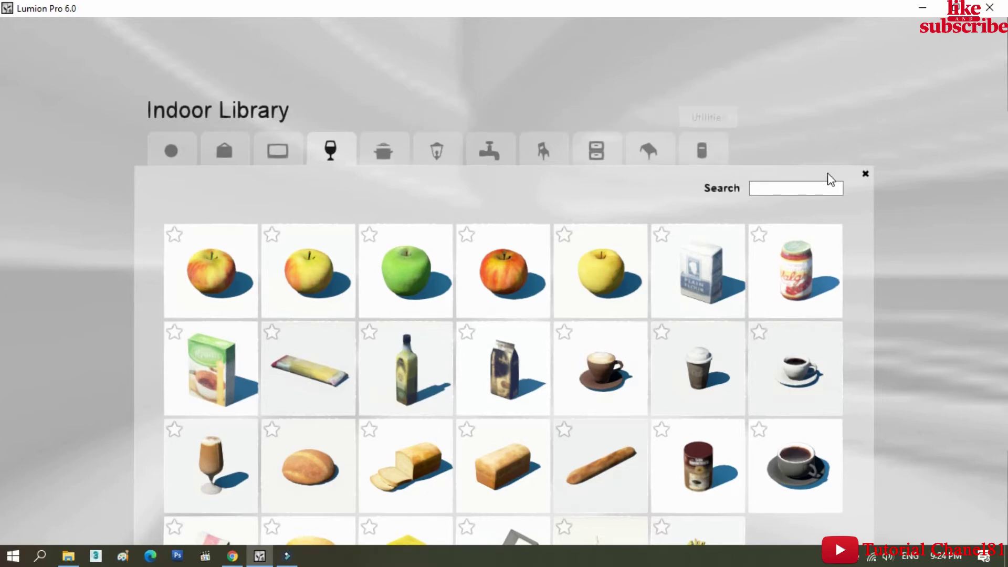
pyautogui.click(444, 369)
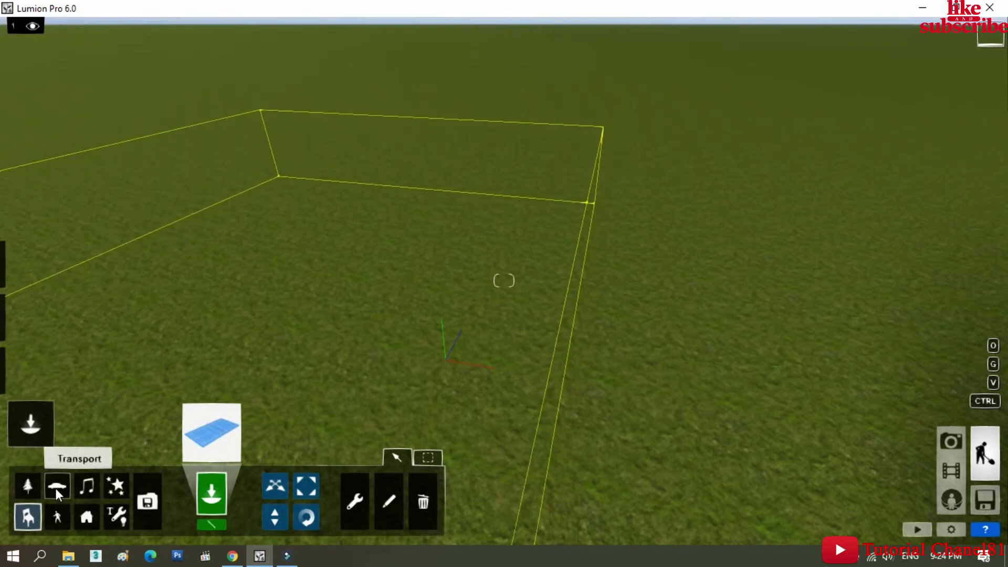
# Step: Place the yellow mining dump truck from the Transport library's construction vehicles on the grass near the scene origin
pyautogui.click(56, 488)
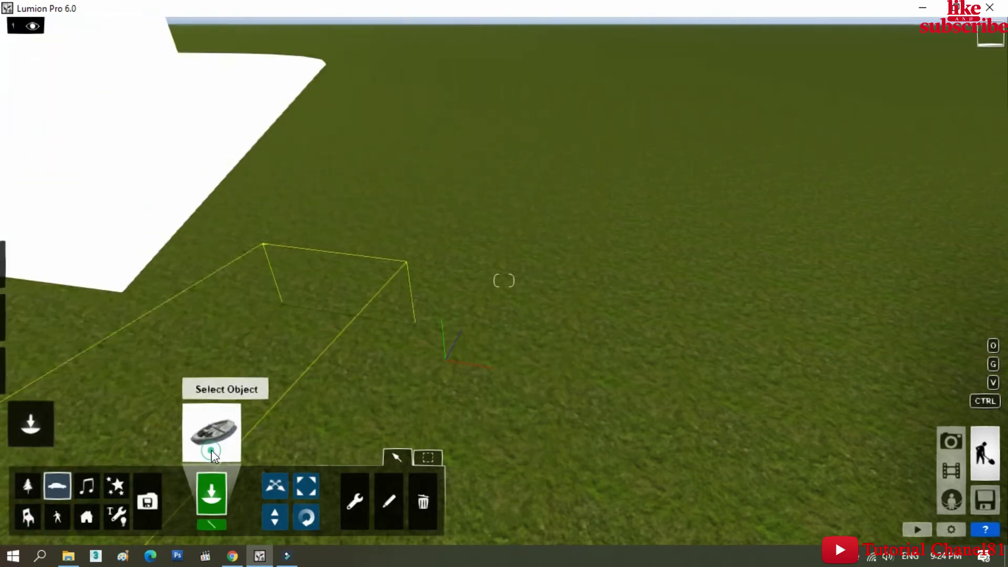
pyautogui.click(211, 450)
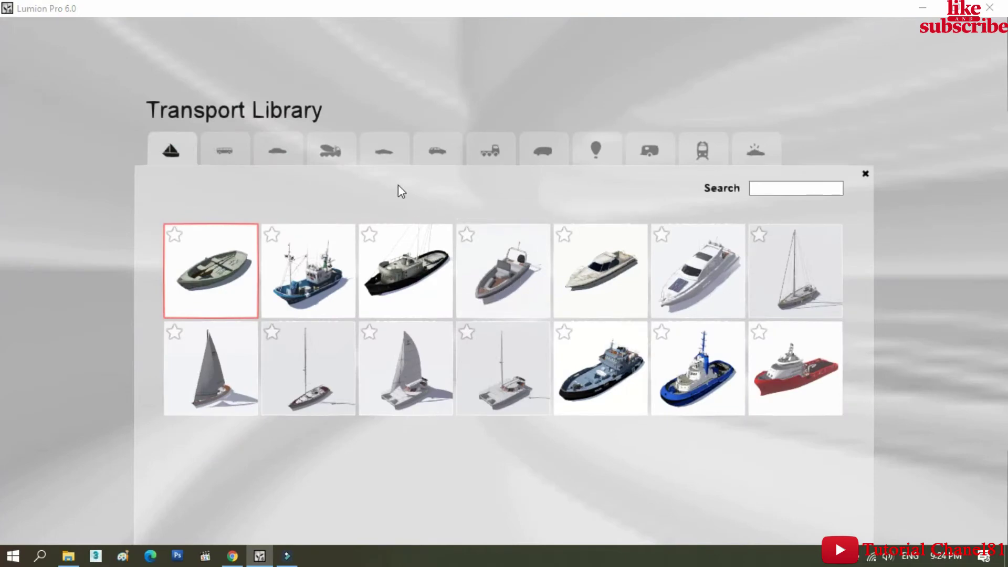
pyautogui.click(333, 156)
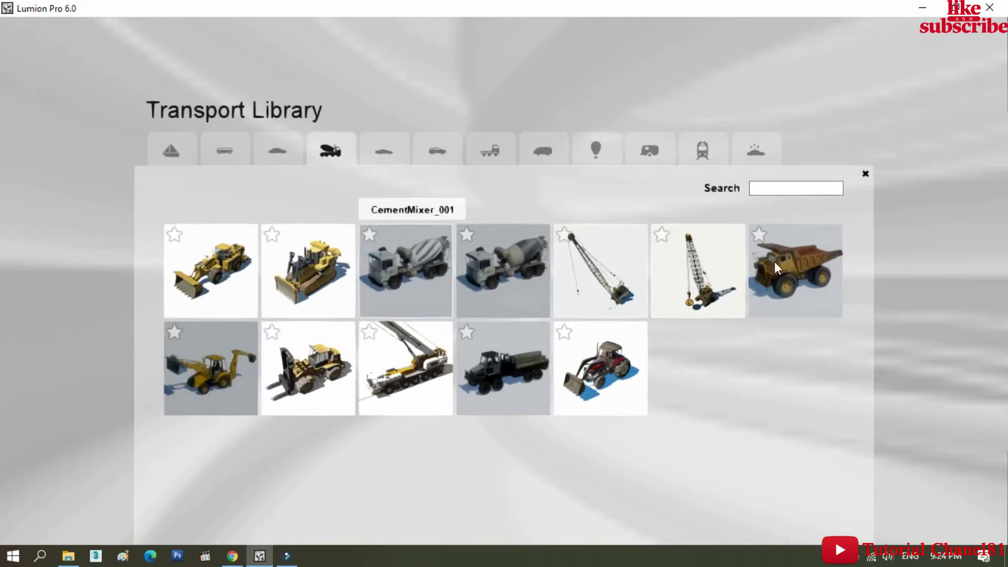
pyautogui.click(804, 258)
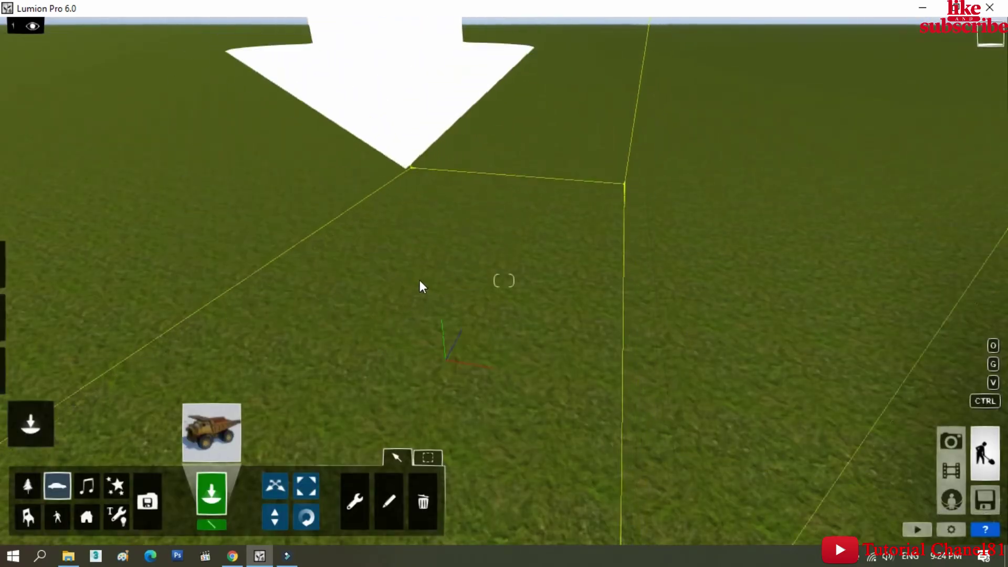
pyautogui.scroll(-1, 420, 281)
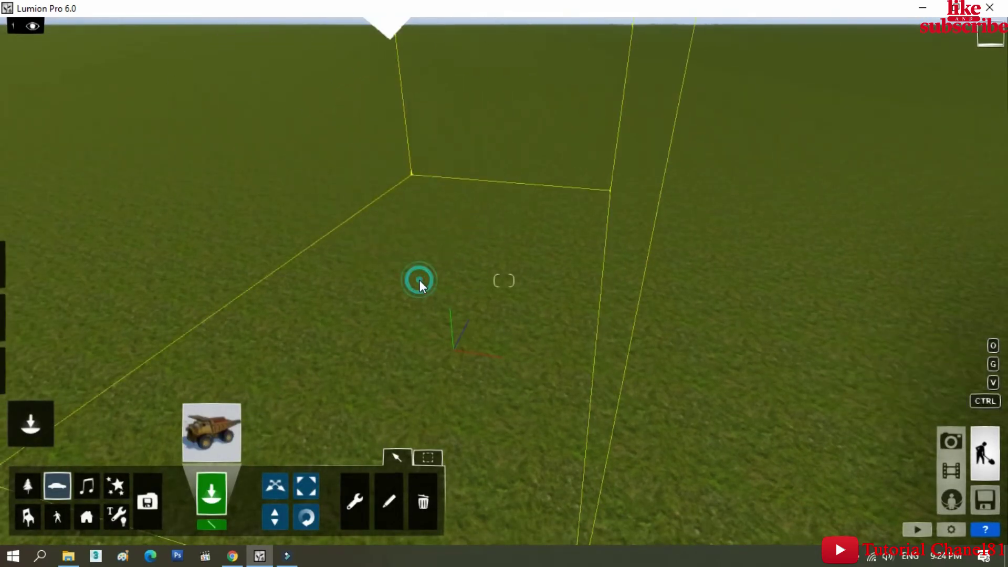
pyautogui.click(420, 280)
pyautogui.scroll(-5, 427, 305)
pyautogui.scroll(-8, 427, 315)
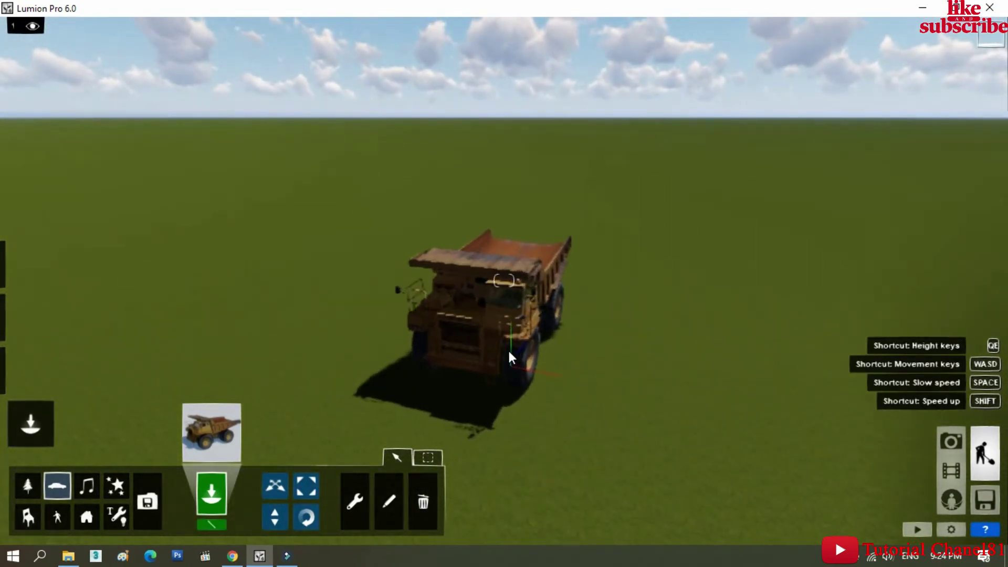
pyautogui.click(509, 357)
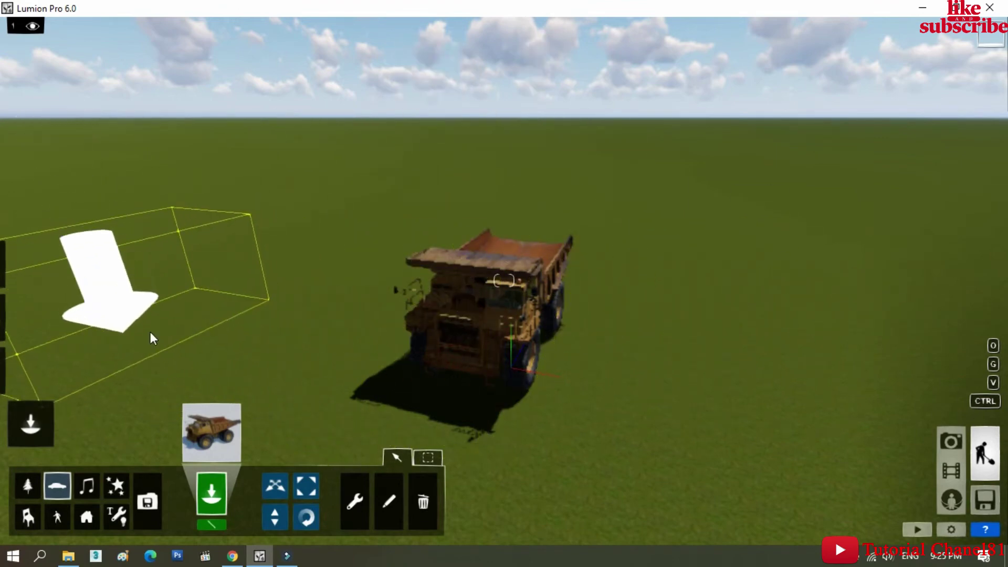
# Step: Move the dump truck a short distance across the grass
pyautogui.moveTo(24, 266)
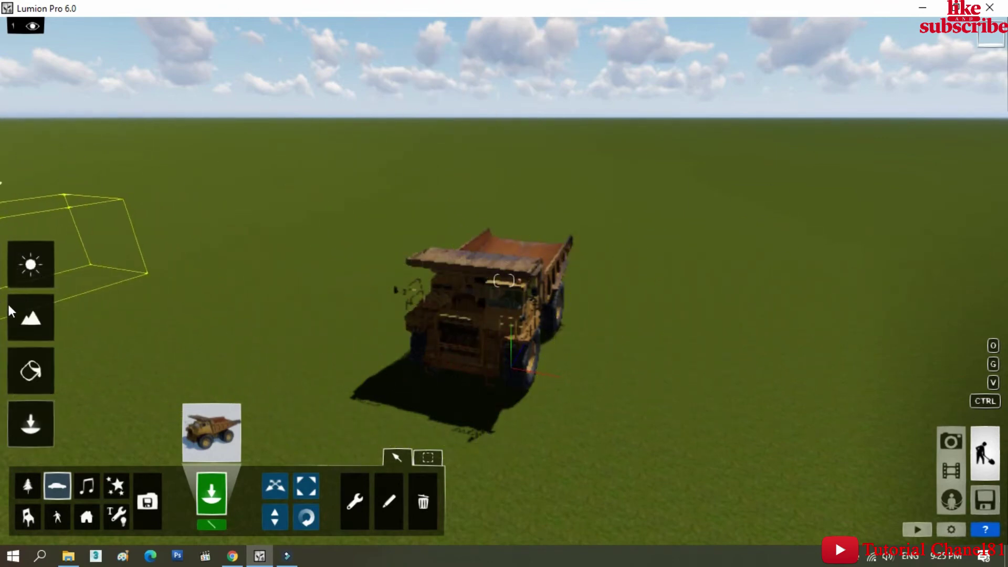
pyautogui.click(274, 485)
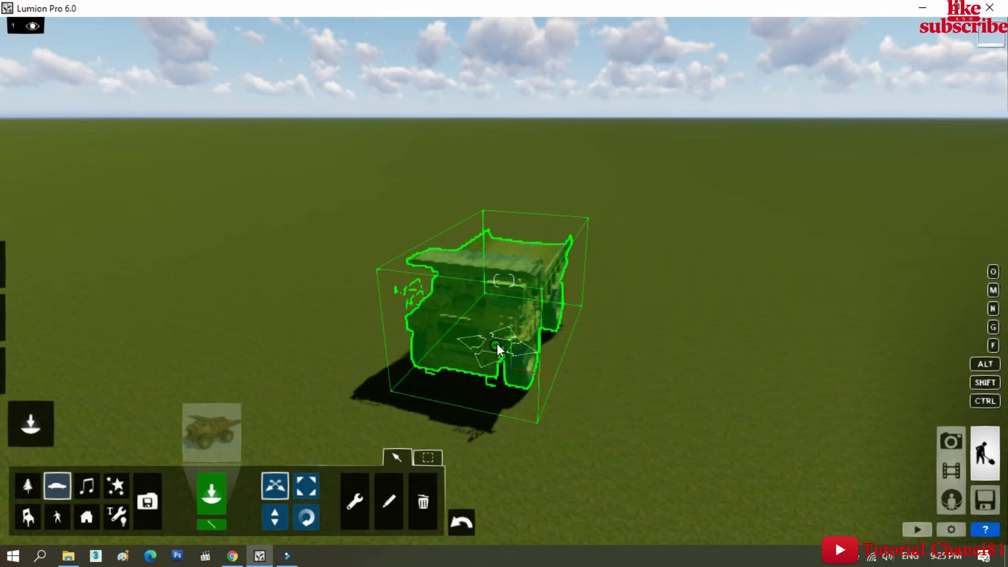
pyautogui.moveTo(497, 343)
pyautogui.mouseDown()
pyautogui.moveTo(650, 357)
pyautogui.moveTo(359, 332)
pyautogui.moveTo(631, 380)
pyautogui.moveTo(505, 355)
pyautogui.moveTo(538, 277)
pyautogui.moveTo(464, 461)
pyautogui.moveTo(546, 278)
pyautogui.moveTo(471, 394)
pyautogui.moveTo(491, 370)
pyautogui.moveTo(654, 356)
pyautogui.moveTo(362, 332)
pyautogui.moveTo(638, 381)
pyautogui.moveTo(484, 351)
pyautogui.mouseUp()
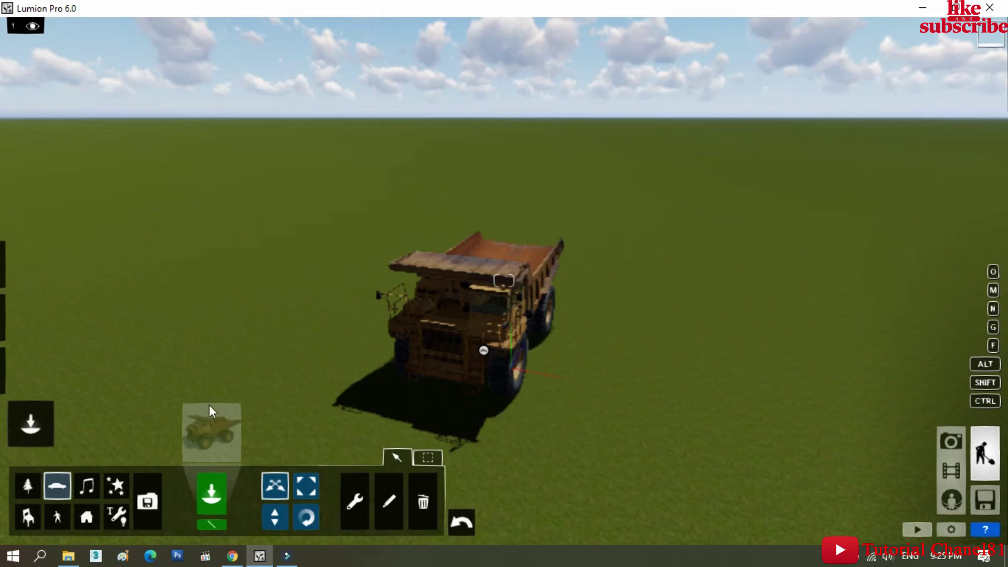
# Step: Place the Car_003 model from the Transport library's Cars category on the grass beside the dump truck
pyautogui.click(211, 449)
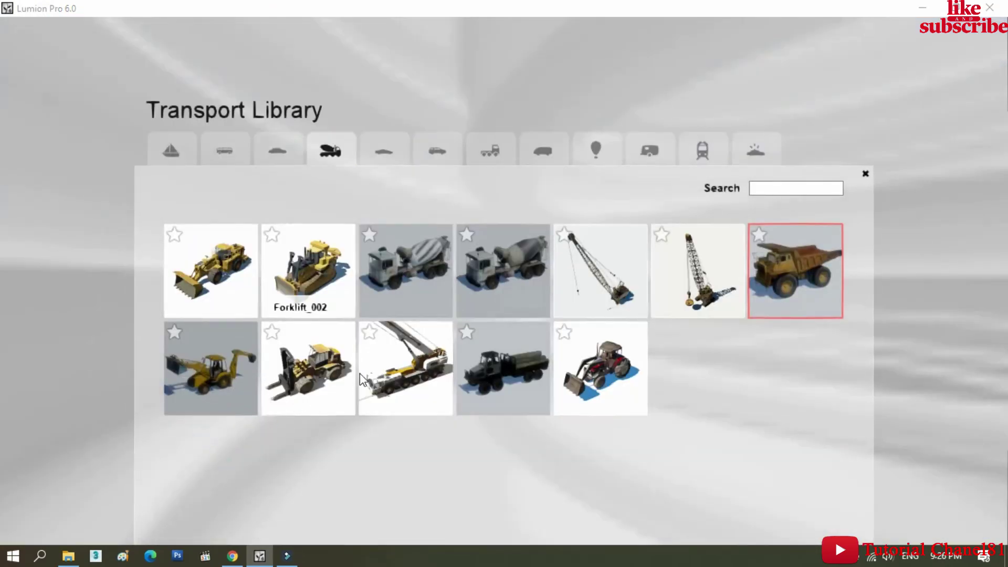
pyautogui.click(285, 160)
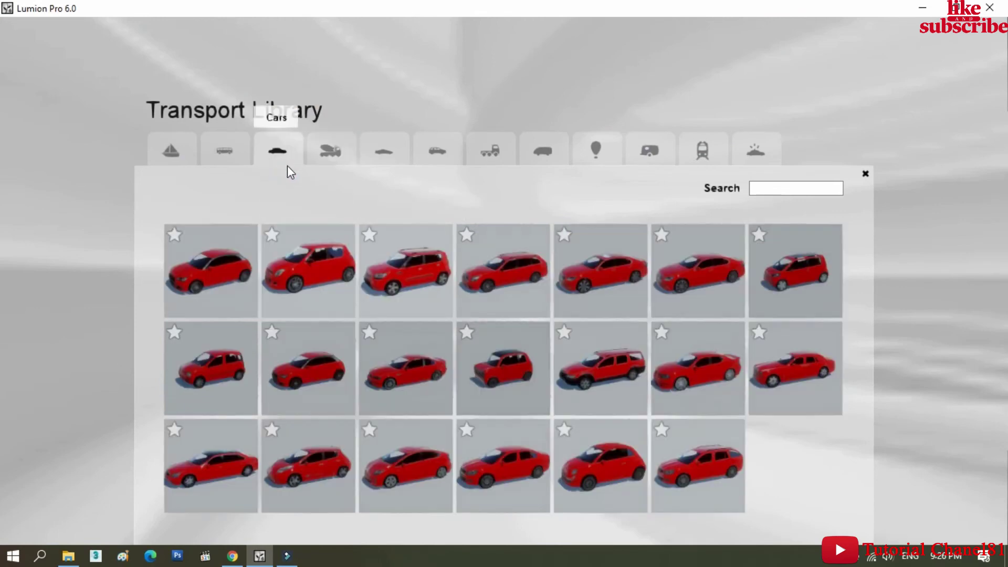
pyautogui.click(400, 275)
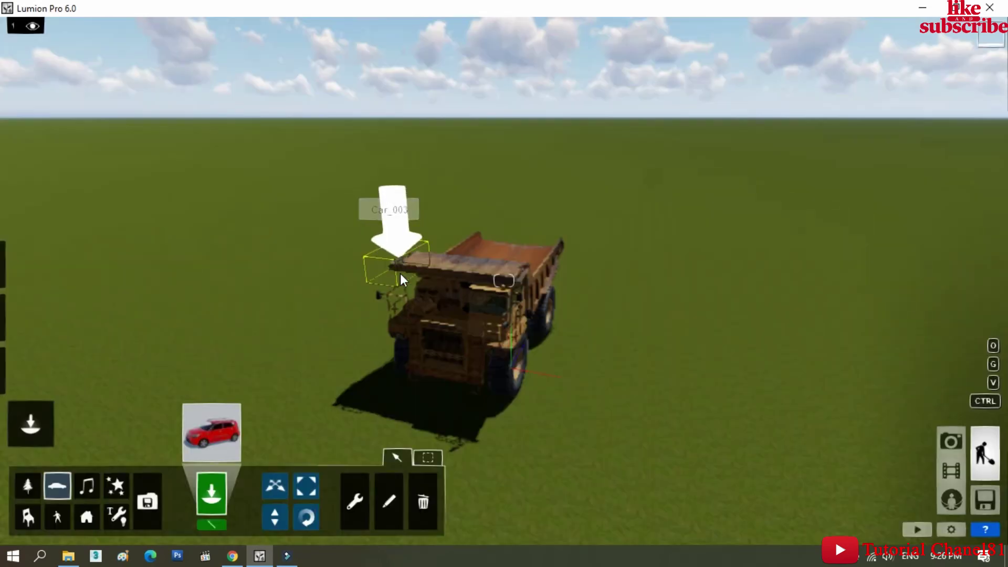
pyautogui.click(640, 388)
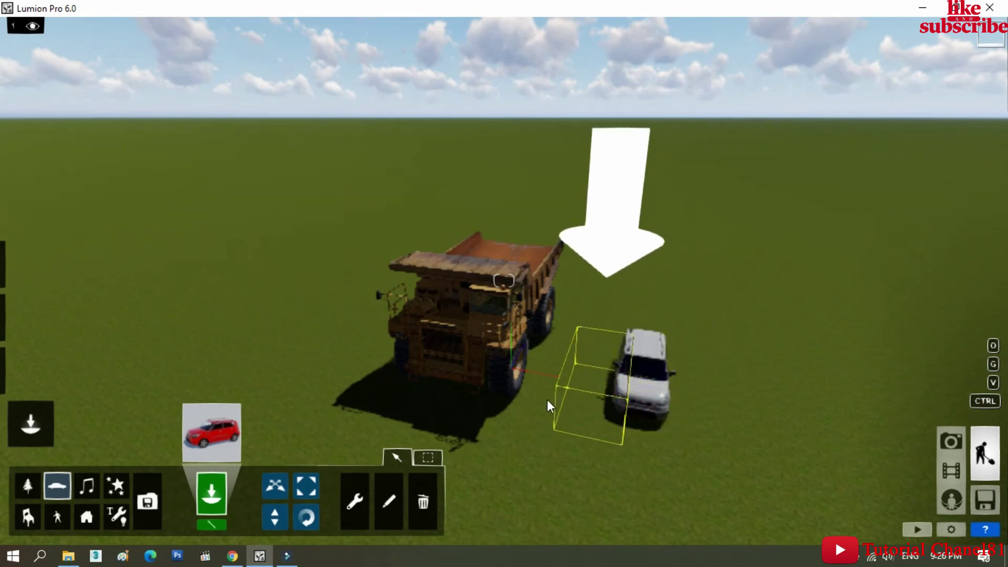
pyautogui.scroll(-3, 477, 349)
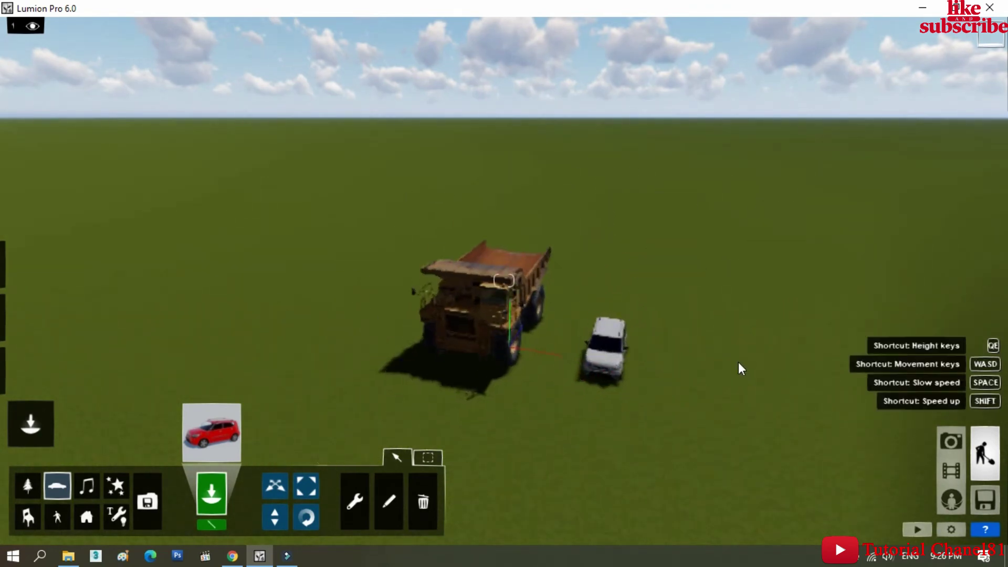
pyautogui.scroll(3, 738, 366)
# Step: Move the car closer to the side of the dump truck
pyautogui.click(276, 483)
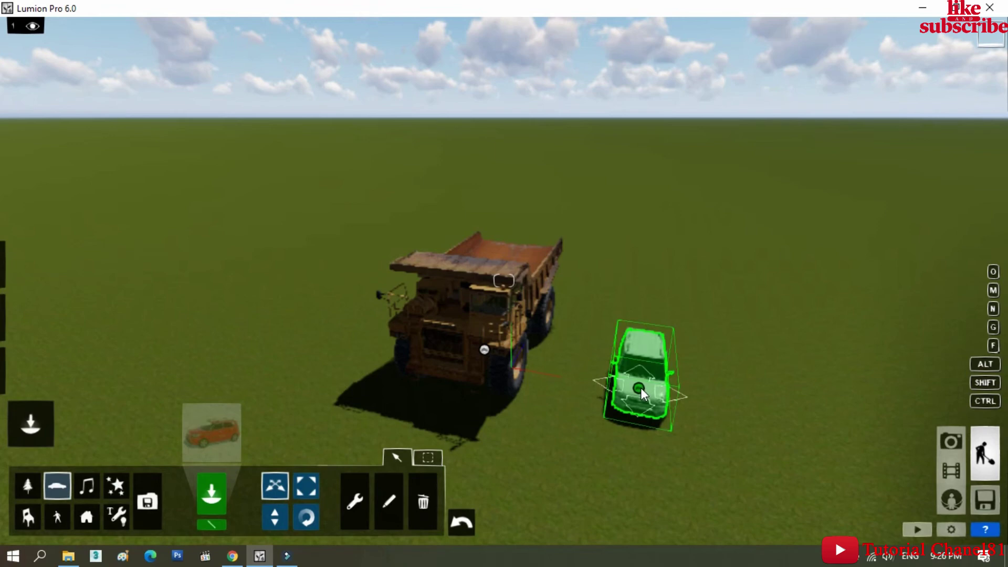
pyautogui.moveTo(627, 388); pyautogui.dragTo(587, 379)
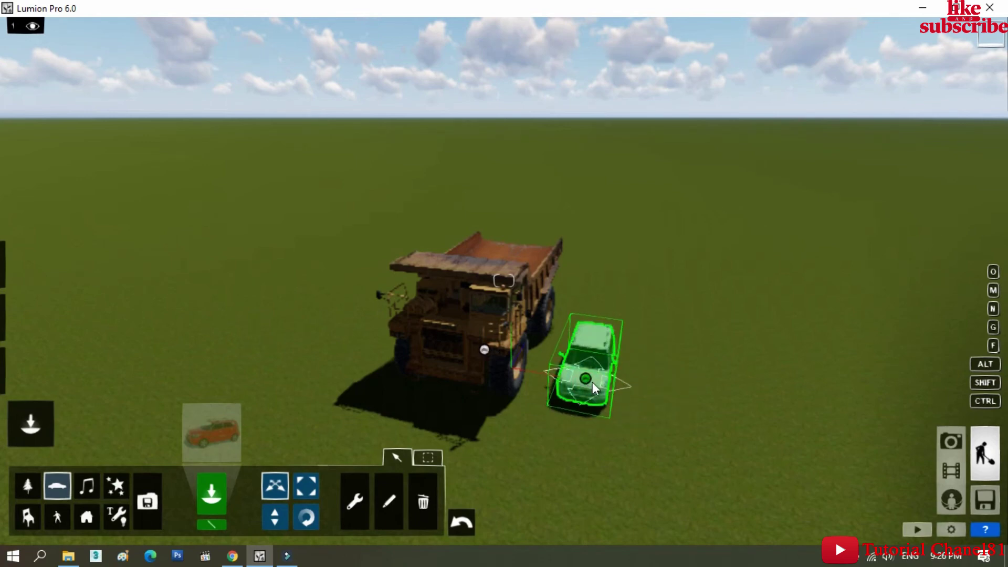
pyautogui.moveTo(599, 384); pyautogui.dragTo(606, 384)
# Step: Move the dump truck well away from the car, and bring it back near the scene origin beside the car
pyautogui.moveTo(487, 353); pyautogui.dragTo(502, 360)
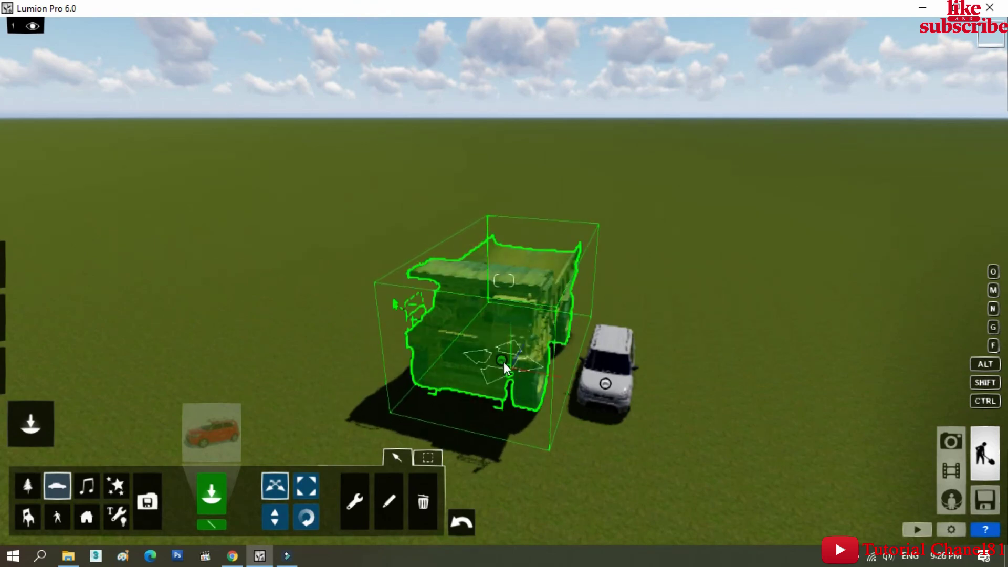
pyautogui.moveTo(497, 359); pyautogui.dragTo(353, 336)
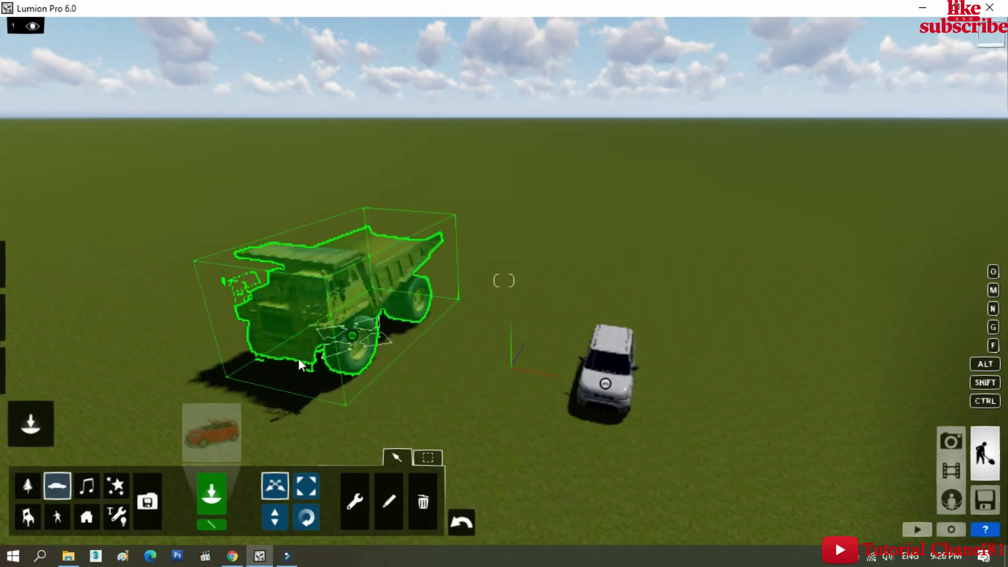
pyautogui.scroll(-3, 231, 394)
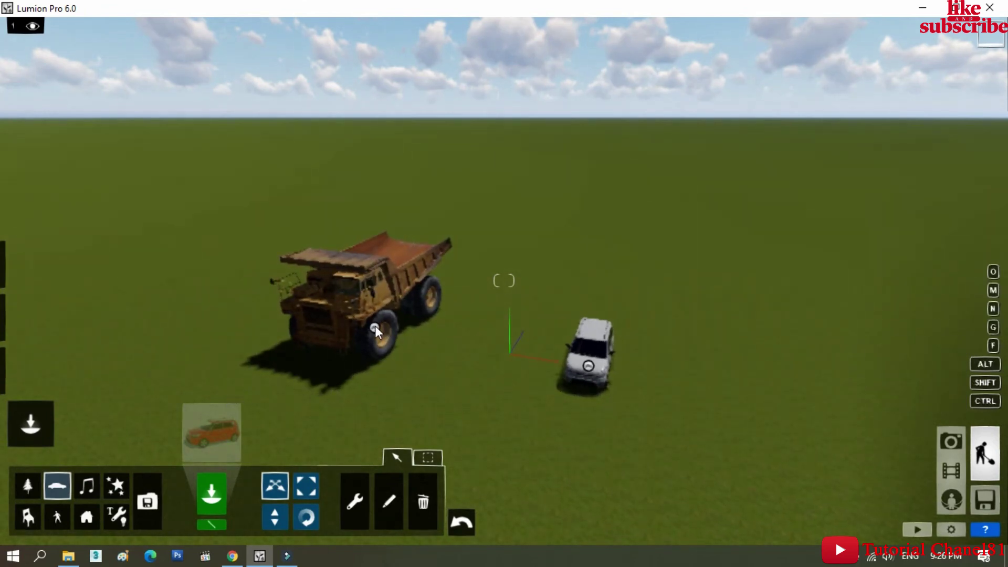
pyautogui.moveTo(375, 328); pyautogui.dragTo(468, 341)
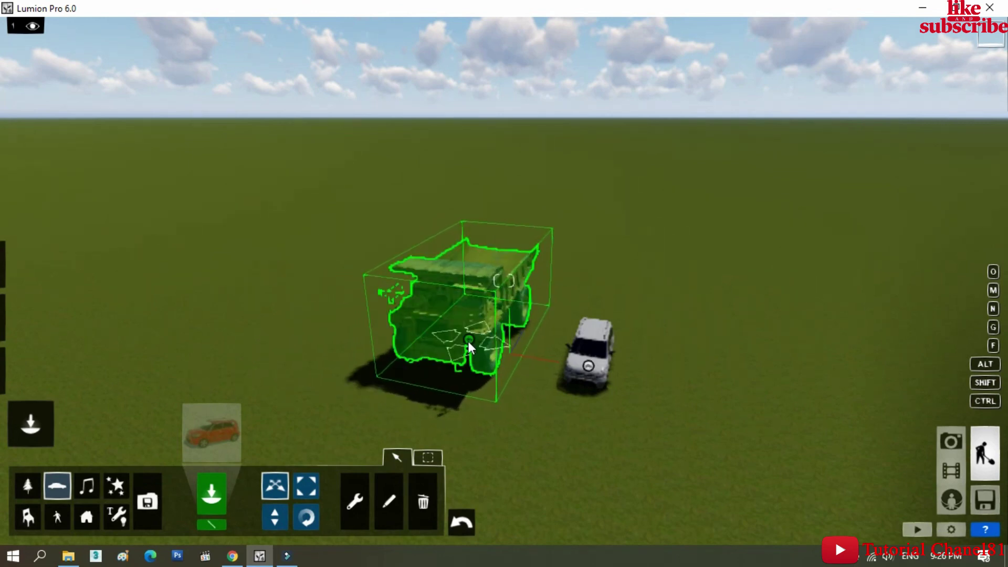